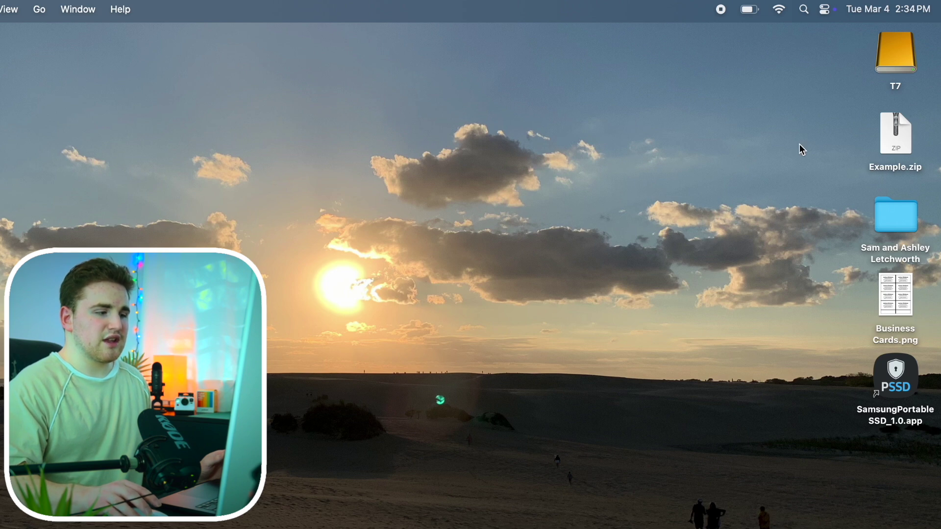
Step: Extract Example.zip on the desktop into an Example folder and clear the selection
double_click(894, 145)
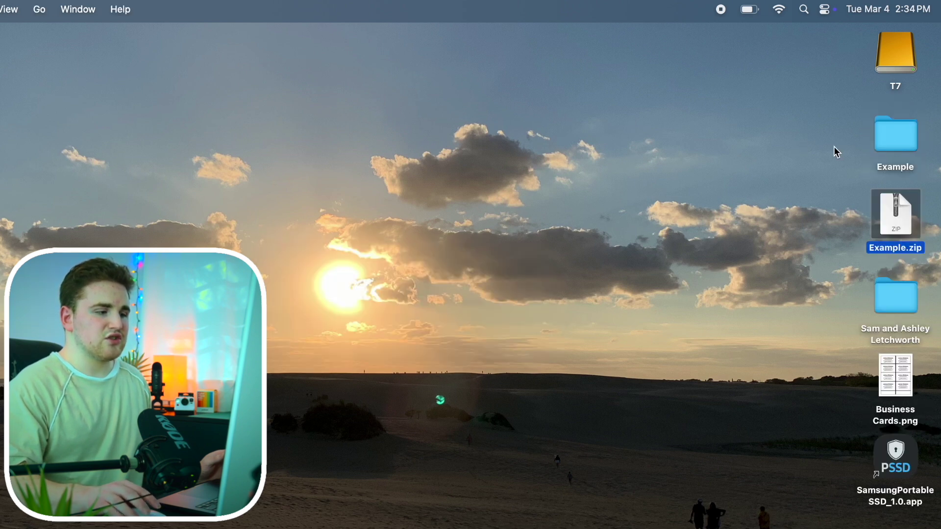
click(805, 146)
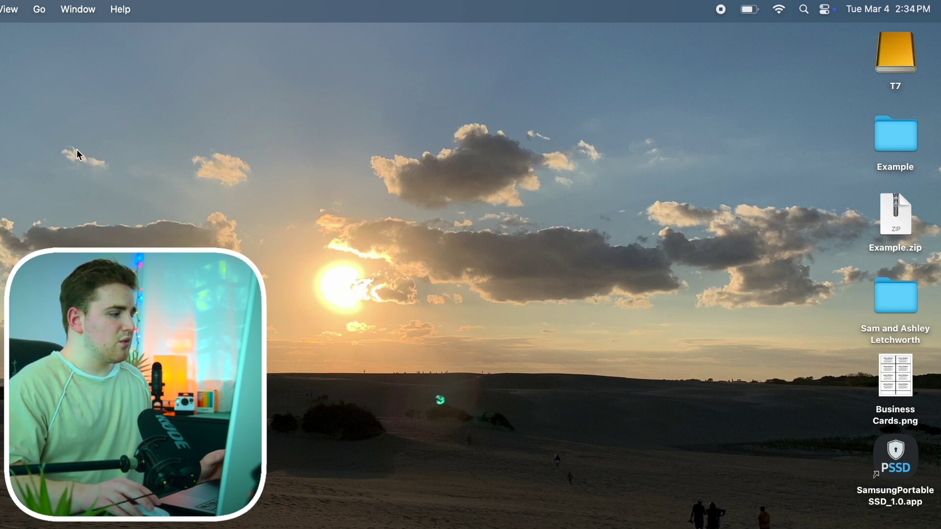
Step: Navigate from the home folder through Movies into the Motion Templates folder
click(38, 10)
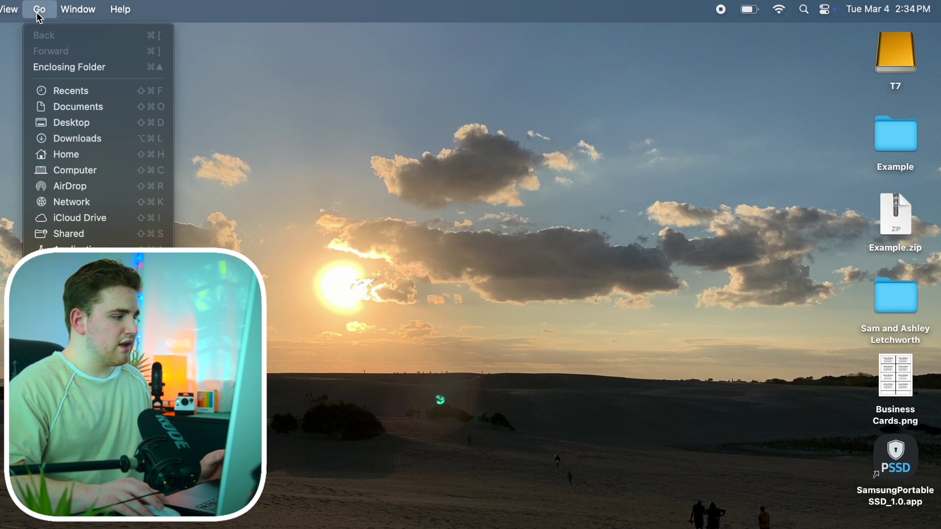
click(62, 157)
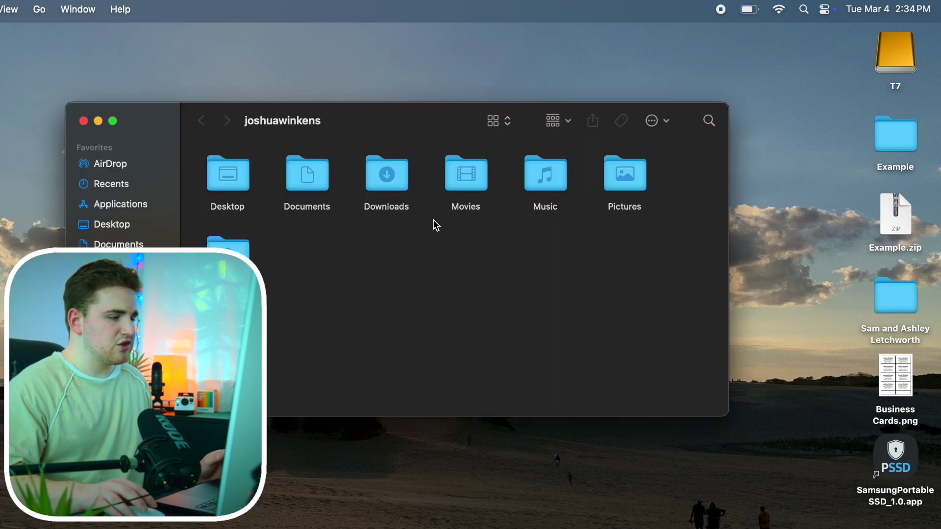
double_click(460, 179)
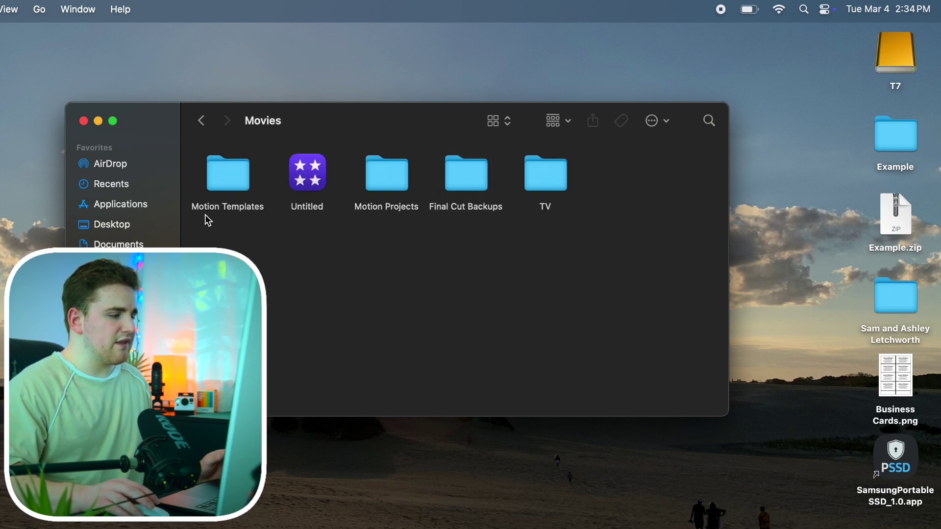
double_click(236, 180)
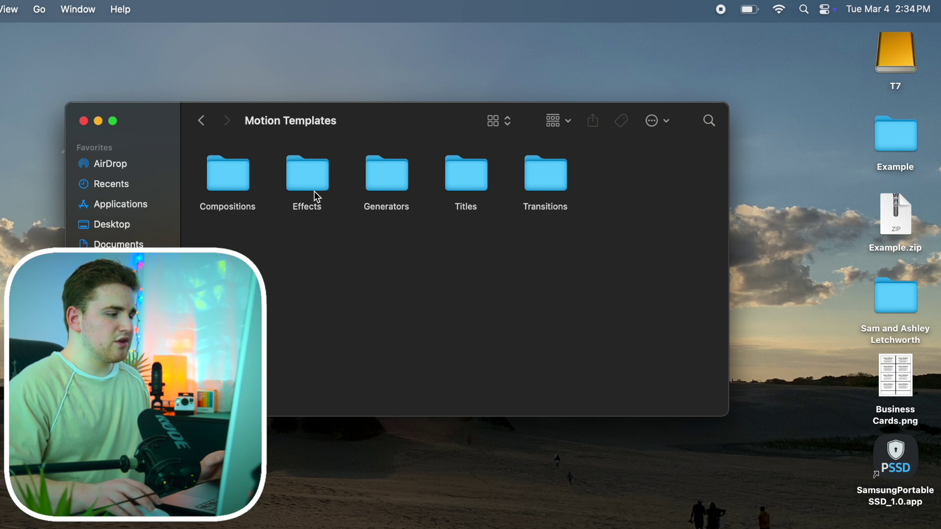
Step: Browse the Effects, Generators, Titles and Transitions folders, returning to Motion Templates after each
double_click(308, 175)
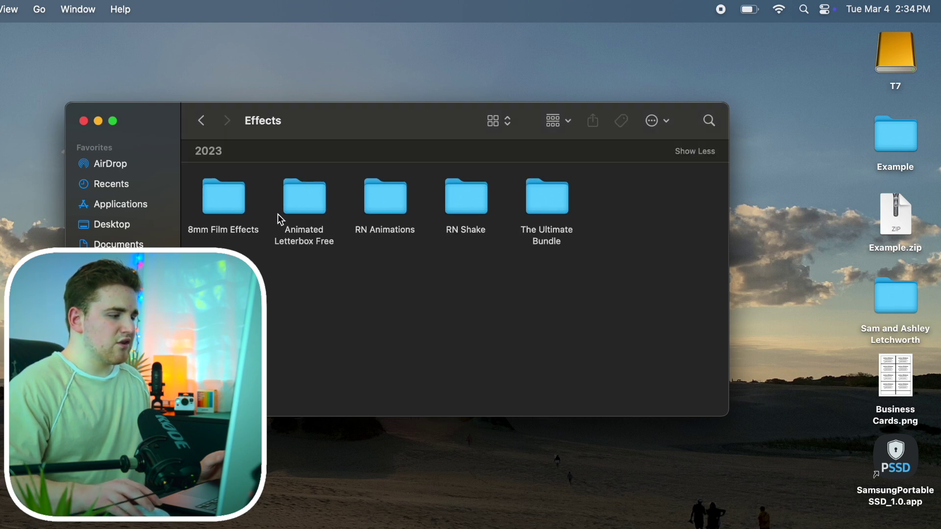
click(206, 121)
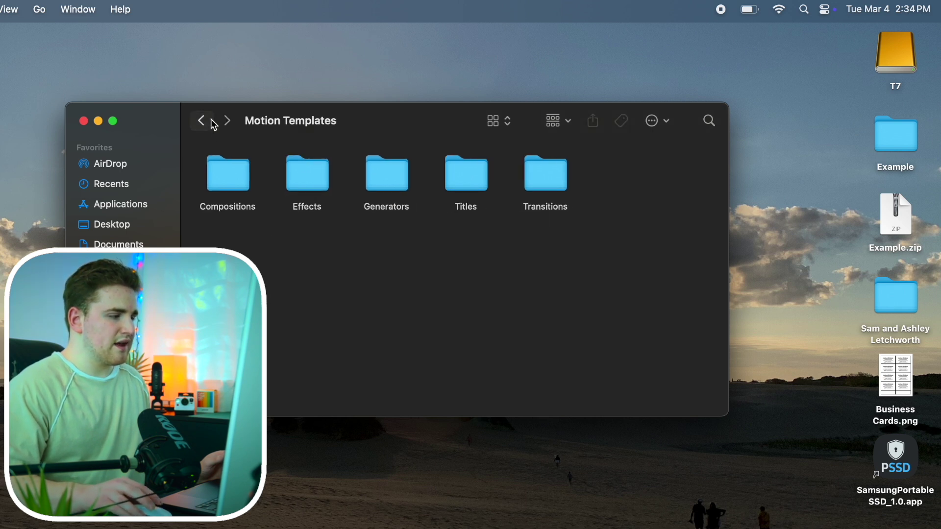
double_click(396, 188)
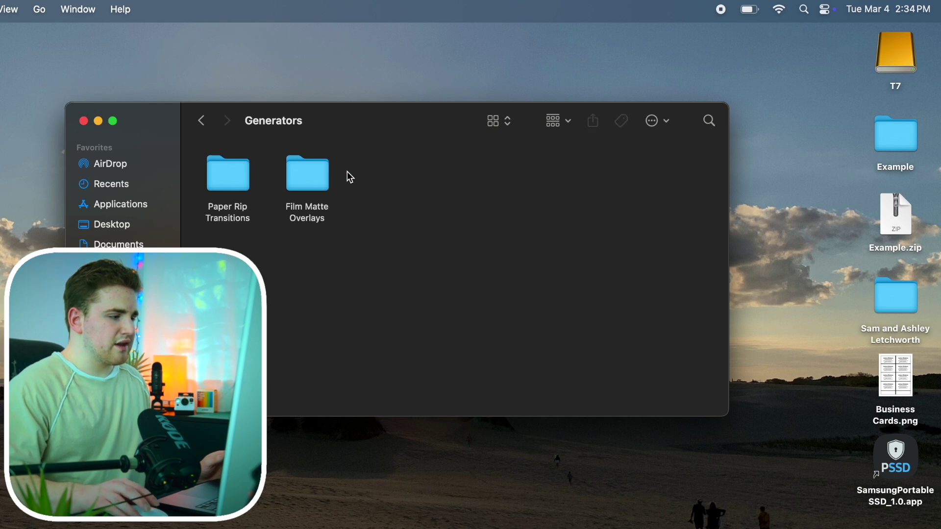
click(202, 122)
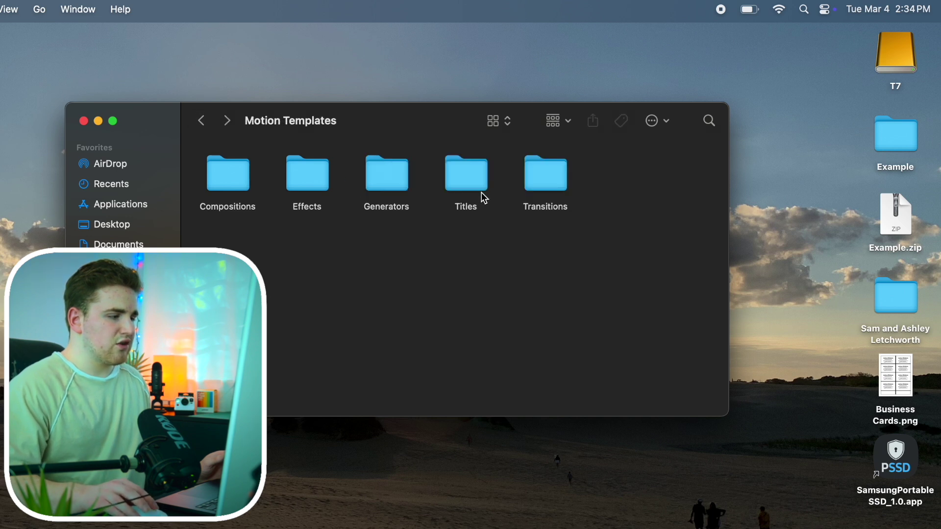
double_click(466, 177)
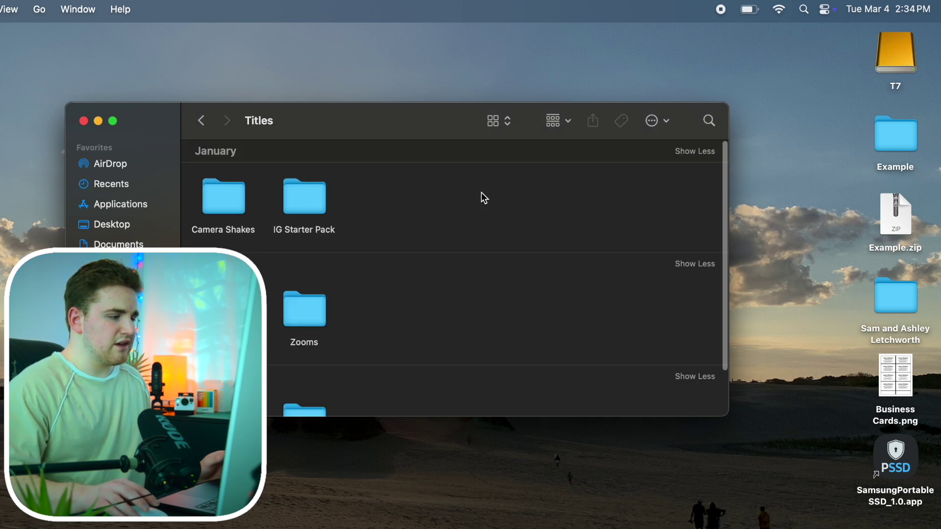
click(208, 126)
double_click(560, 191)
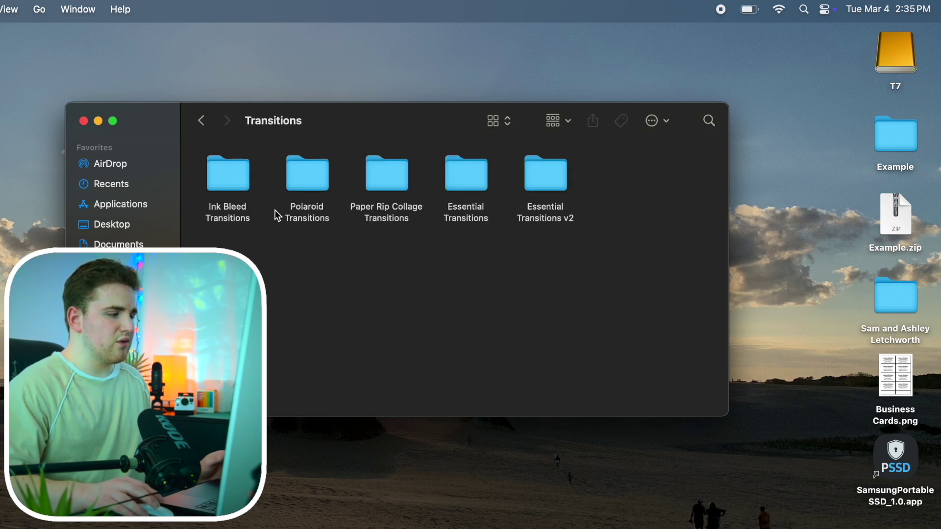
click(202, 121)
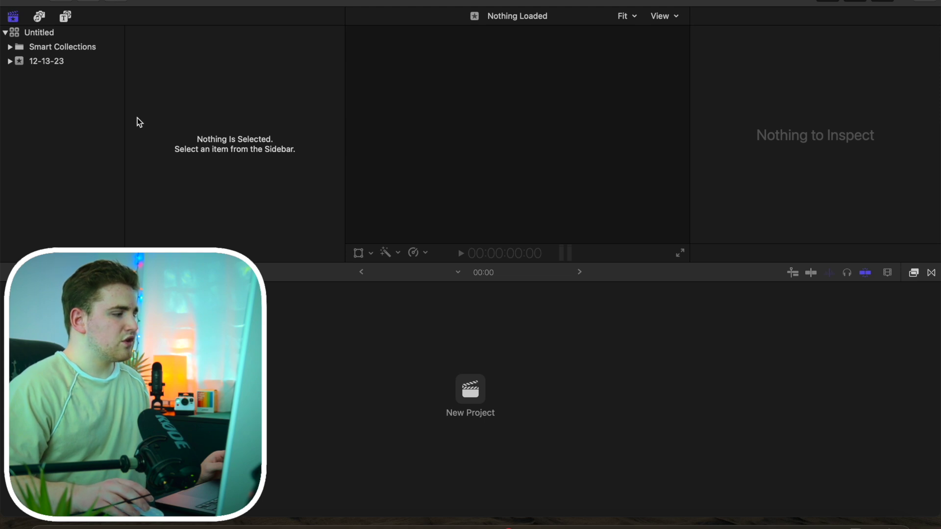
click(65, 17)
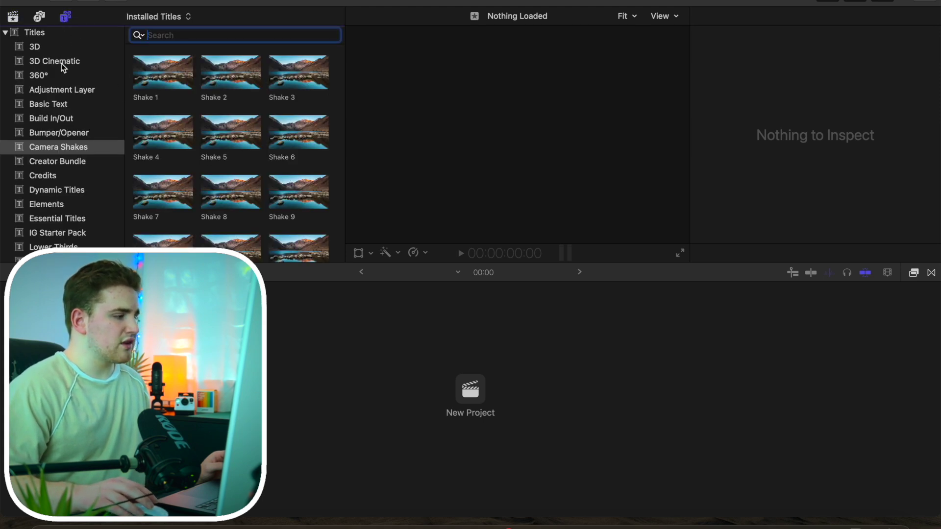
click(62, 163)
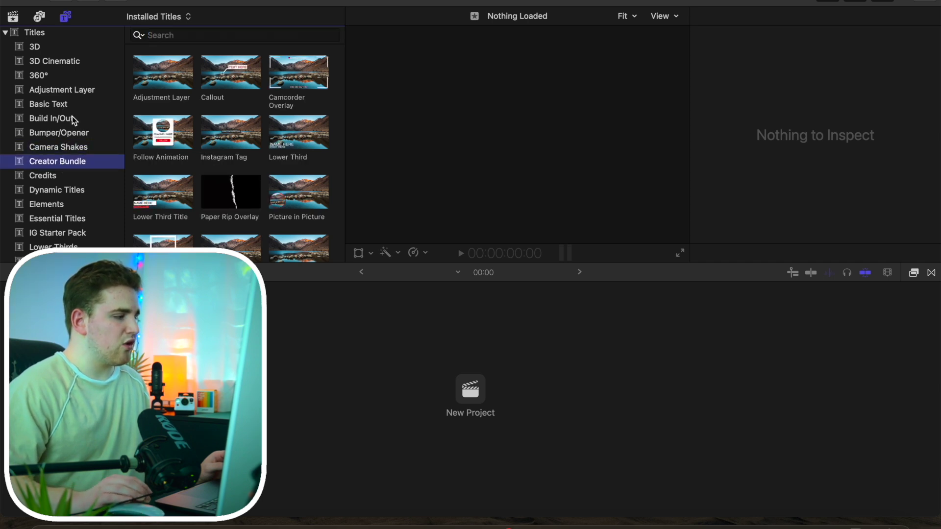
scroll(72, 117, down, 2)
scroll(72, 117, down, 2)
scroll(72, 116, down, 3)
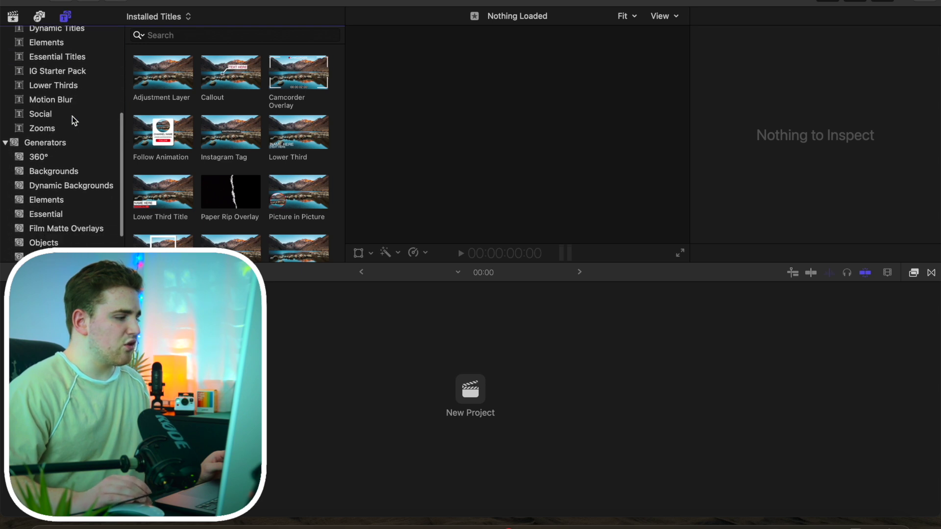
scroll(73, 116, down, 2)
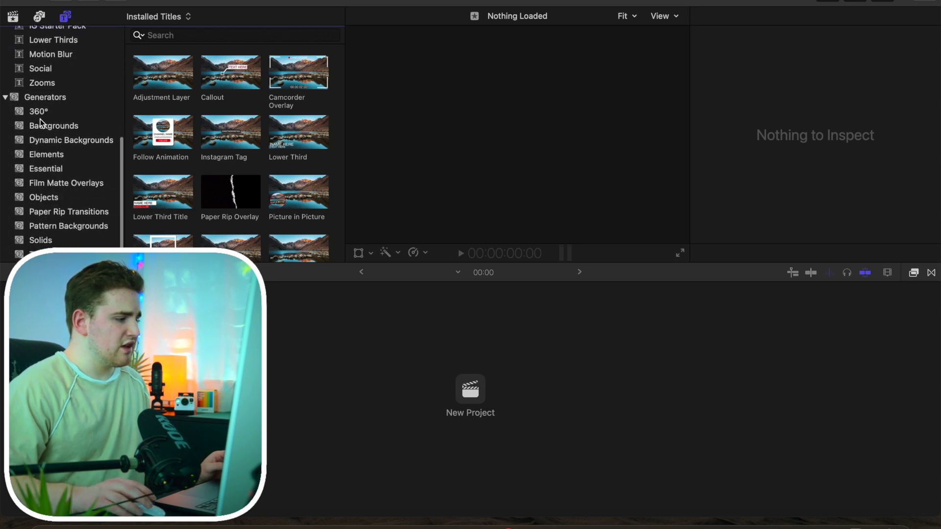
click(57, 184)
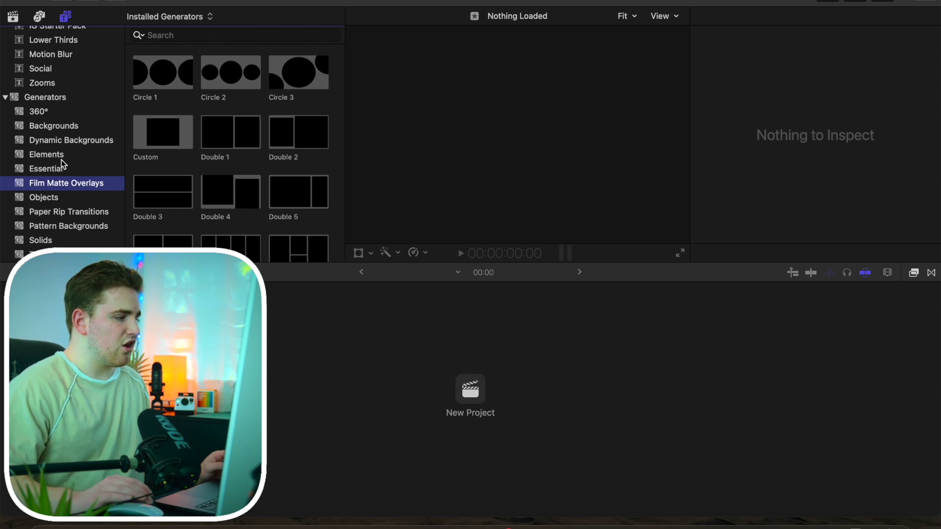
scroll(63, 164, up, 1)
scroll(61, 163, up, 3)
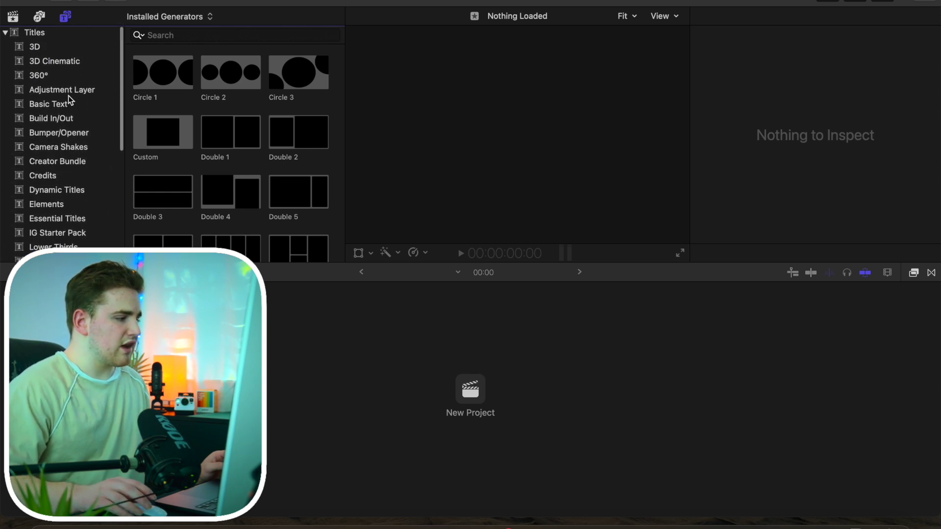
click(67, 147)
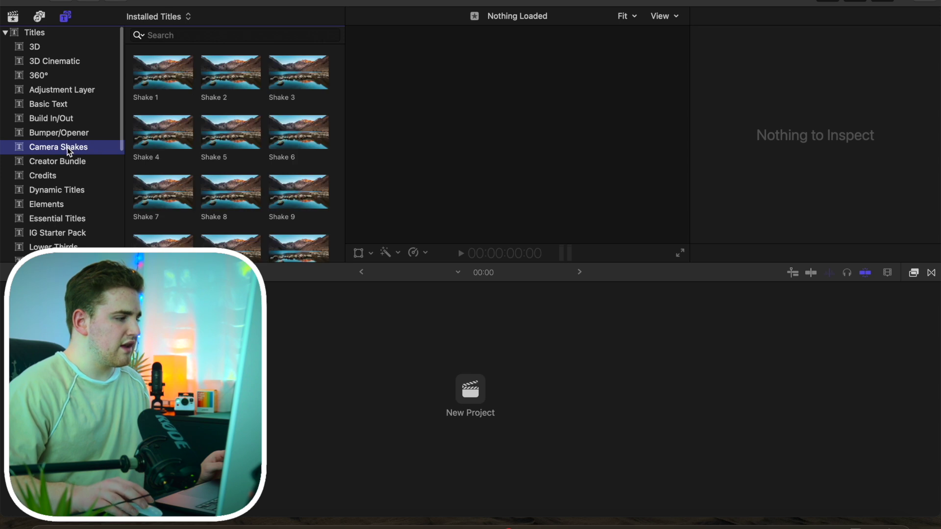
click(13, 17)
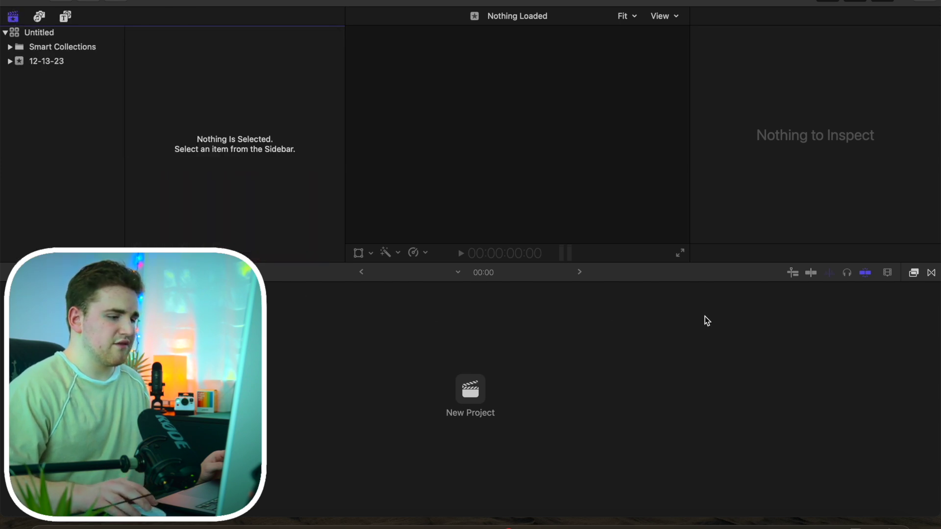
click(914, 273)
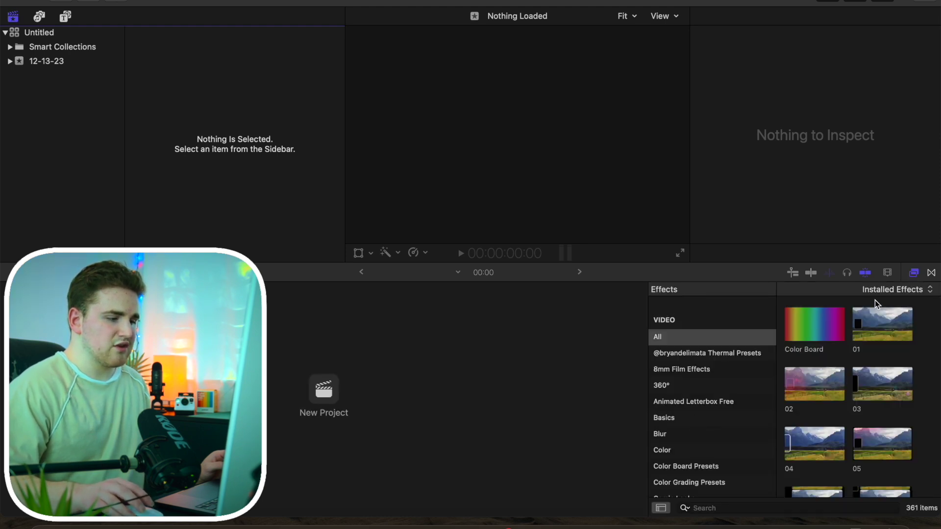
scroll(756, 389, down, 5)
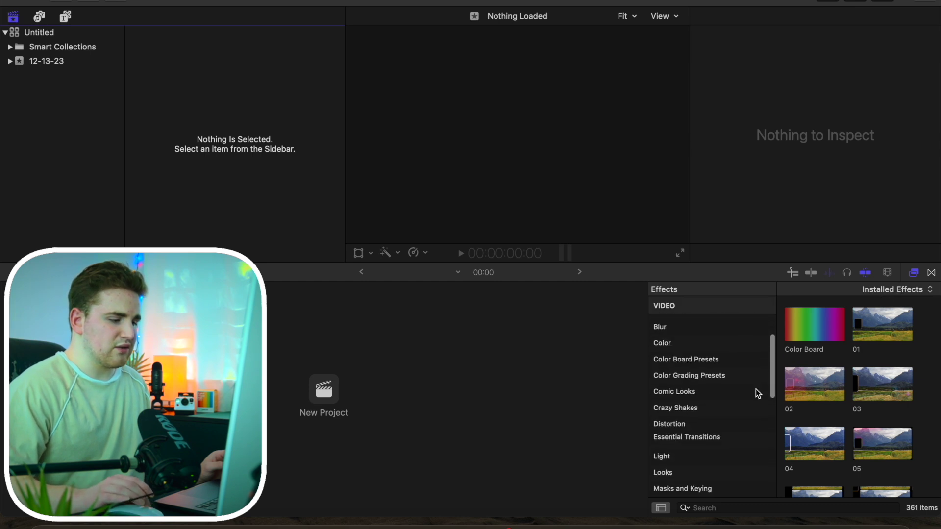
scroll(756, 389, down, 5)
scroll(756, 393, down, 1)
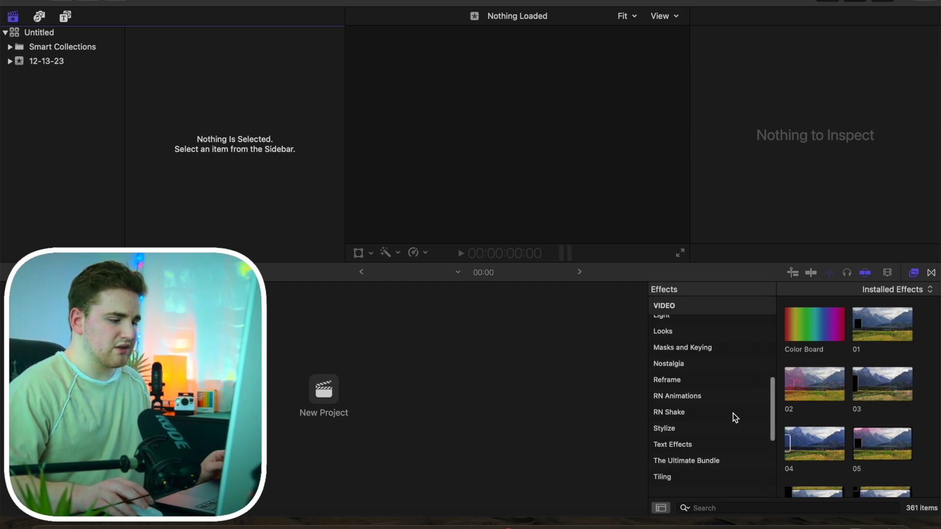
click(696, 467)
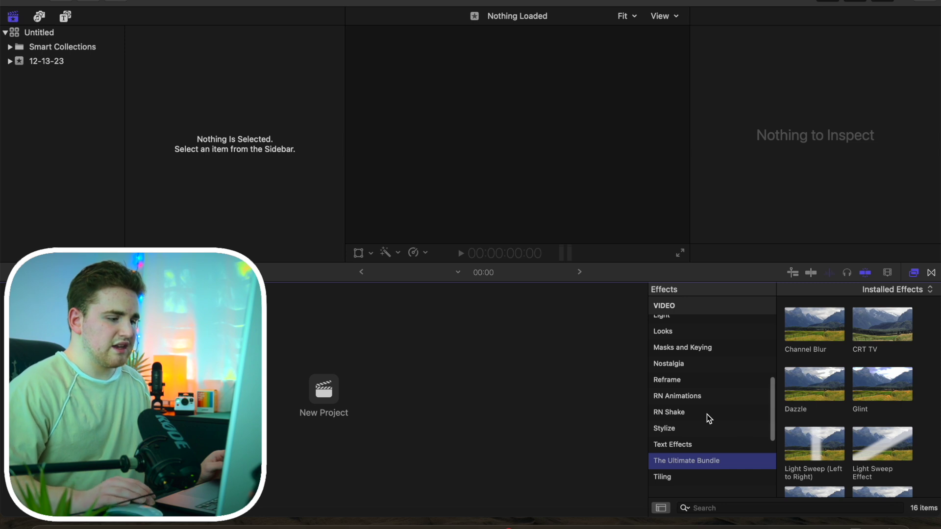
scroll(706, 414, up, 5)
scroll(707, 414, up, 3)
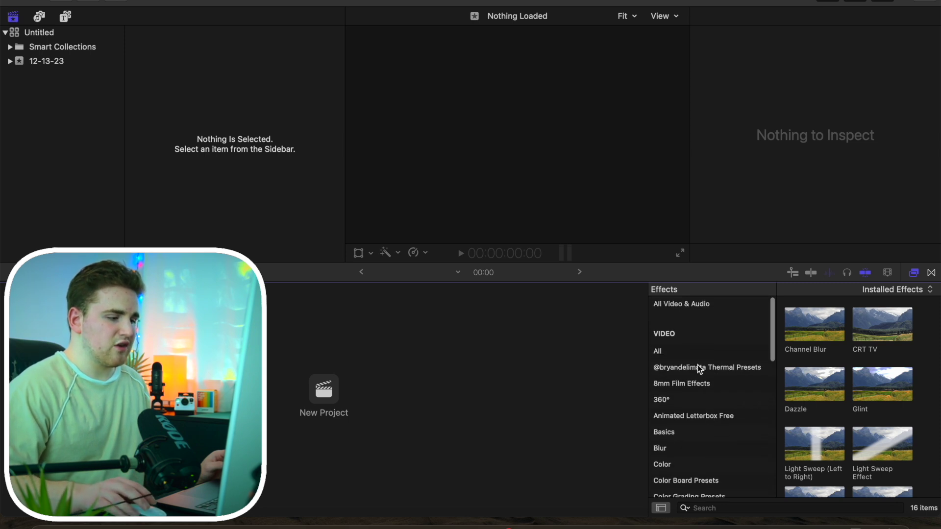
click(693, 352)
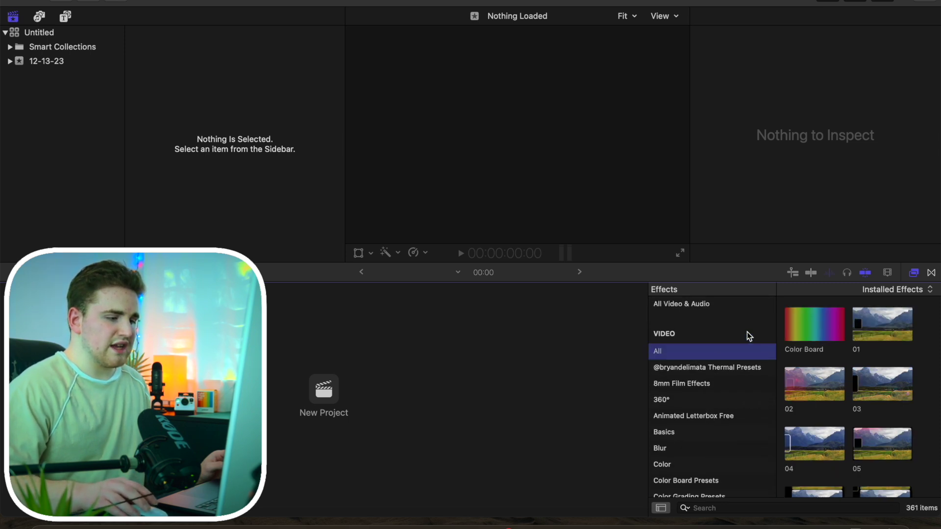
click(915, 273)
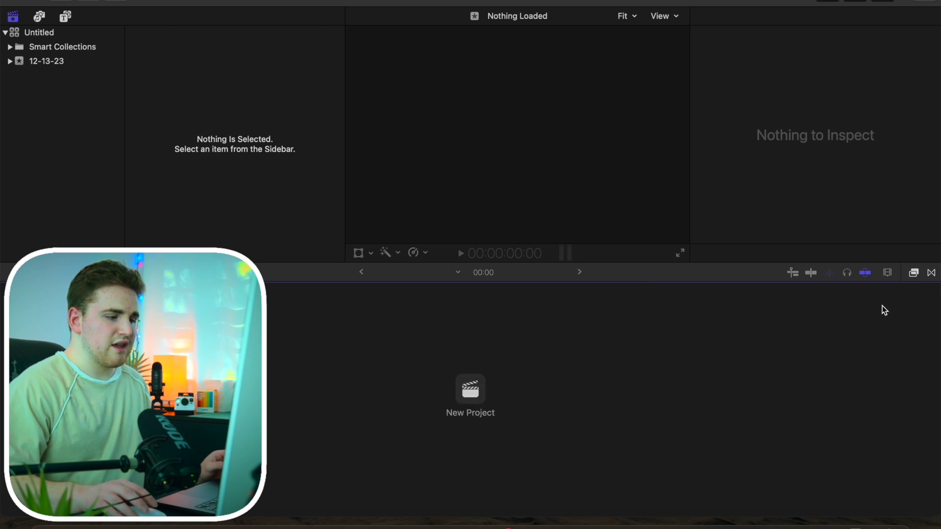
click(932, 274)
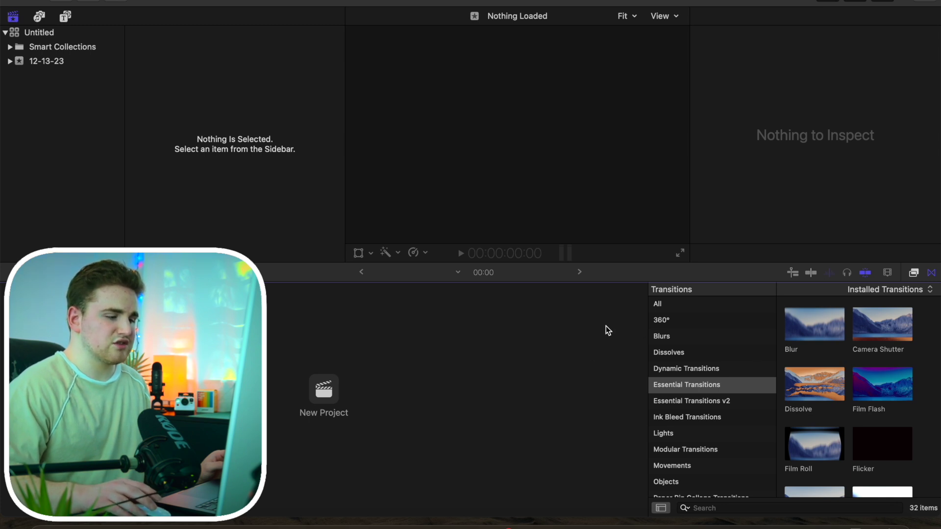
click(931, 272)
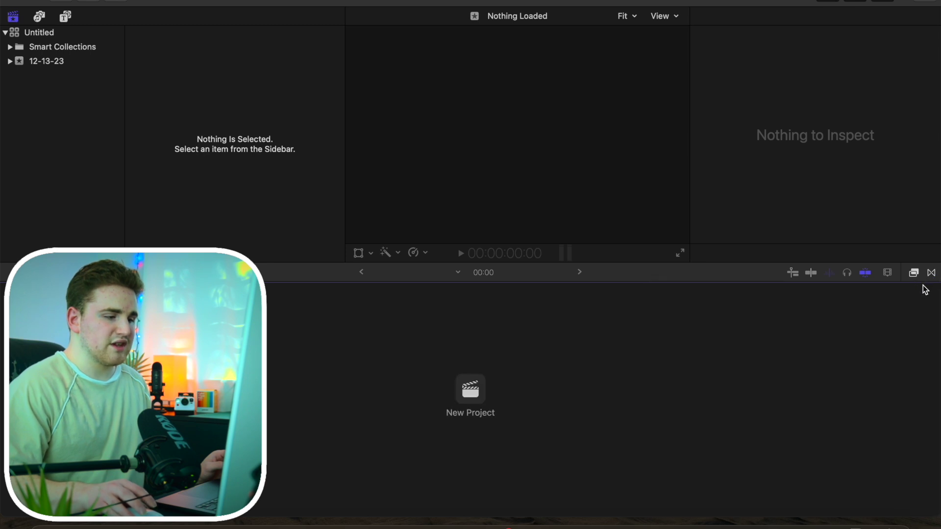